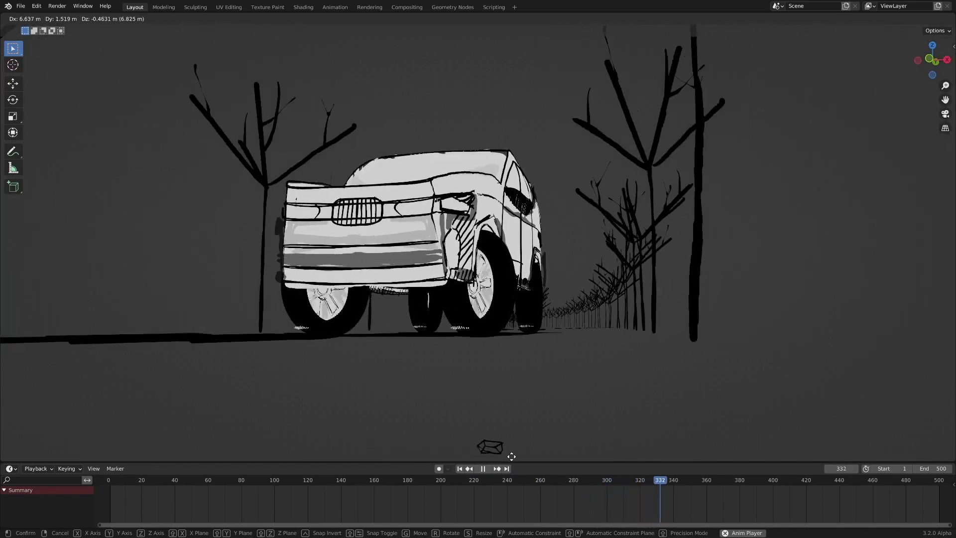
Confirm the camera placement and move it twice more to reframe the SUV among the trees
{"action": "left_click", "coordinate": [452, 457]}
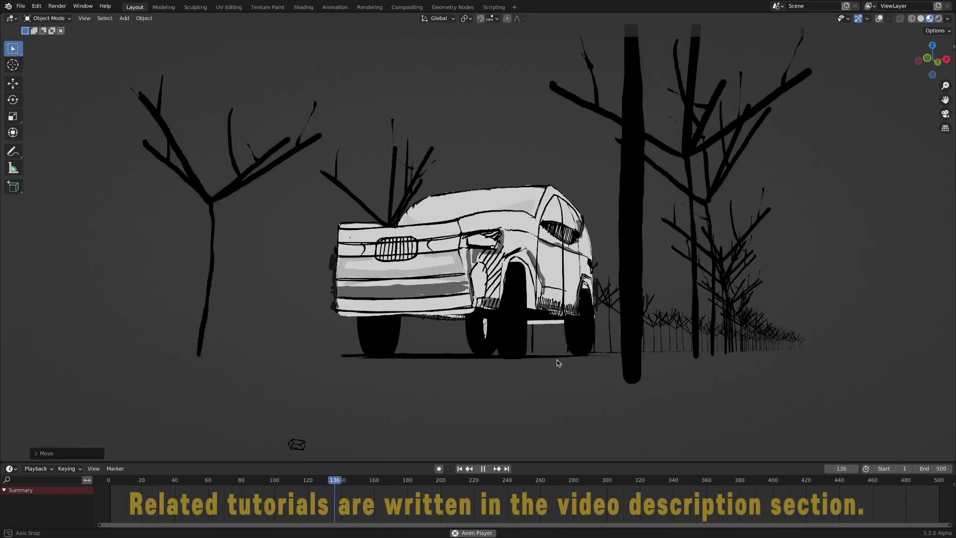
{"action": "key", "text": "g"}
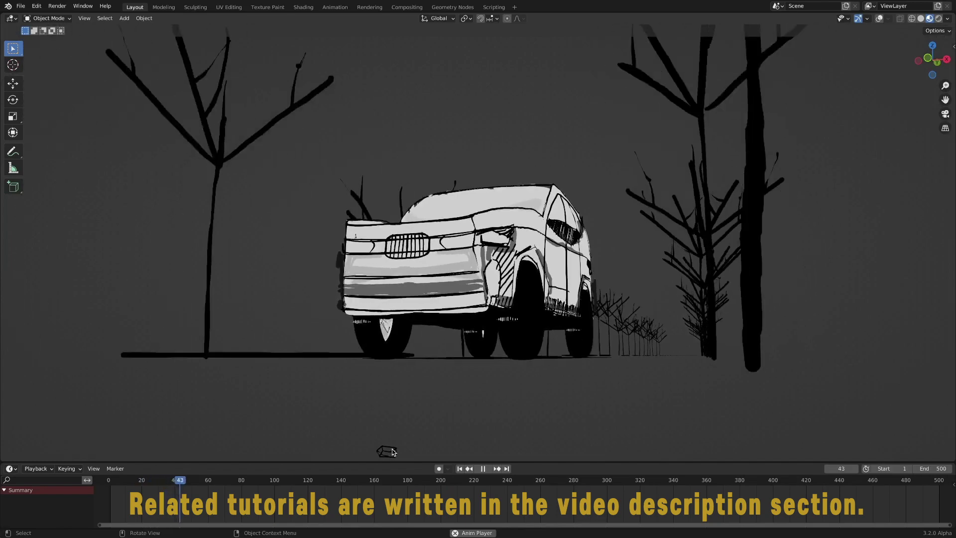
{"action": "key", "text": "g"}
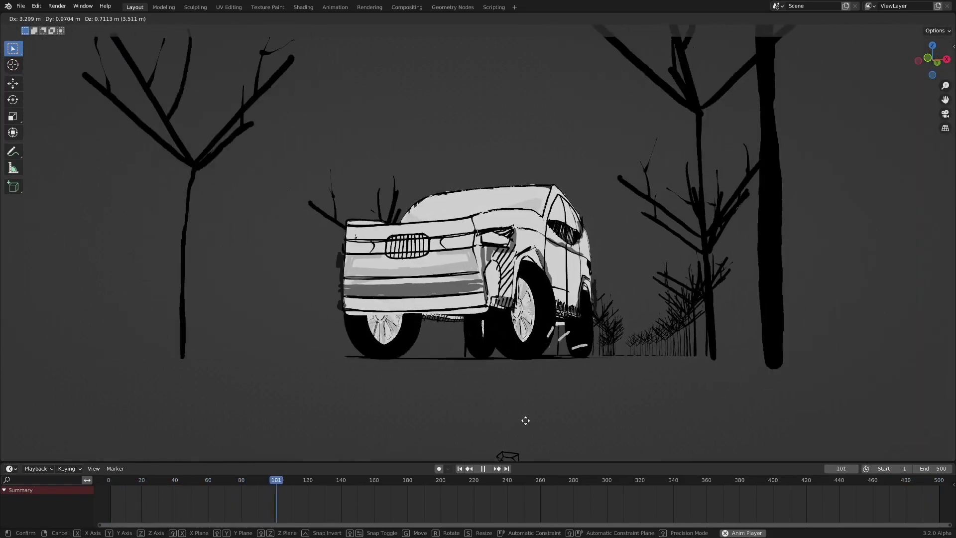
Confirm the camera move, then clear its location with Alt+G to shrink the SUV in frame
{"action": "left_click", "coordinate": [547, 420]}
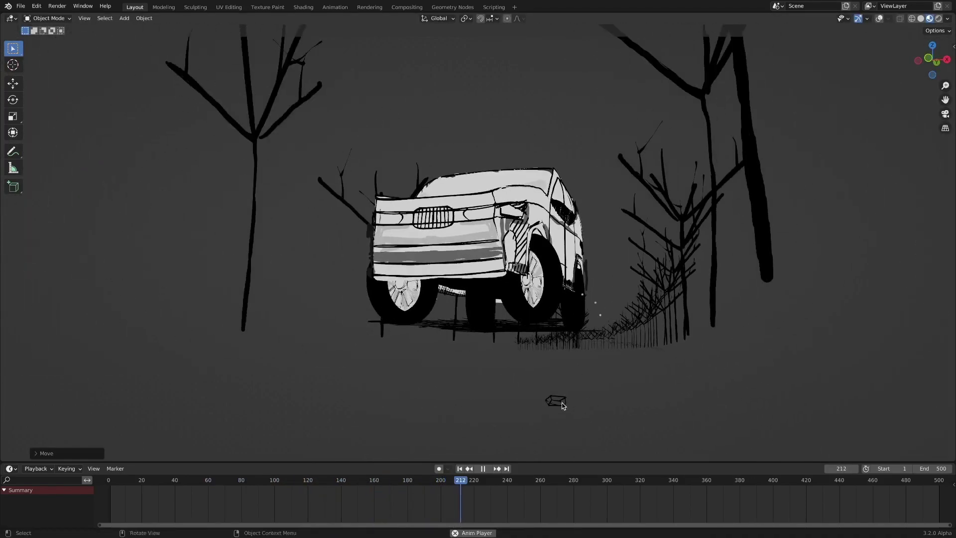
{"action": "key", "text": "alt+g"}
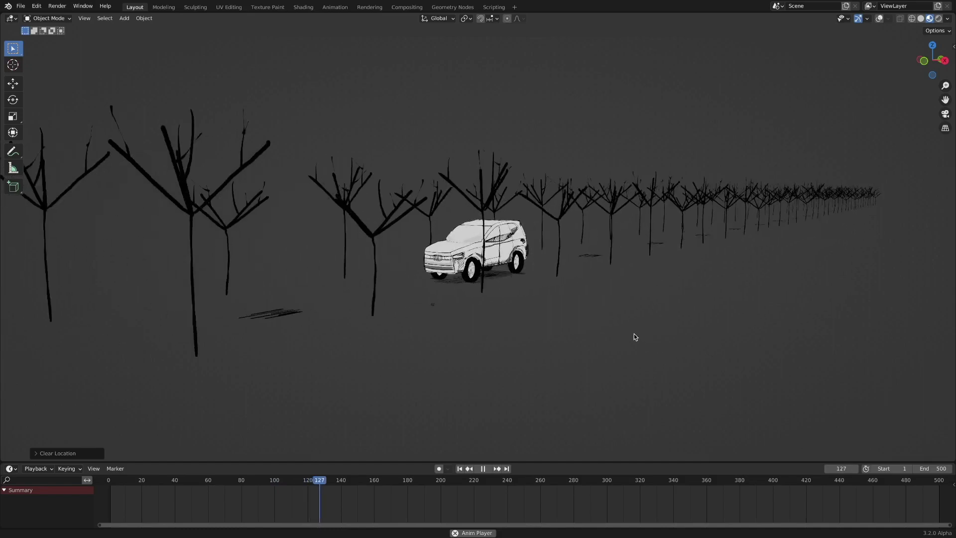
Orbit the viewport to look down the tree-lined road onto the SUV
{"action": "mouse_move", "coordinate": [574, 337]}
{"action": "middle_mouse_down"}
{"action": "mouse_move", "coordinate": [611, 347]}
{"action": "mouse_move", "coordinate": [699, 324]}
{"action": "mouse_move", "coordinate": [870, 331]}
{"action": "mouse_move", "coordinate": [952, 343]}
{"action": "mouse_move", "coordinate": [941, 358]}
{"action": "middle_mouse_up"}
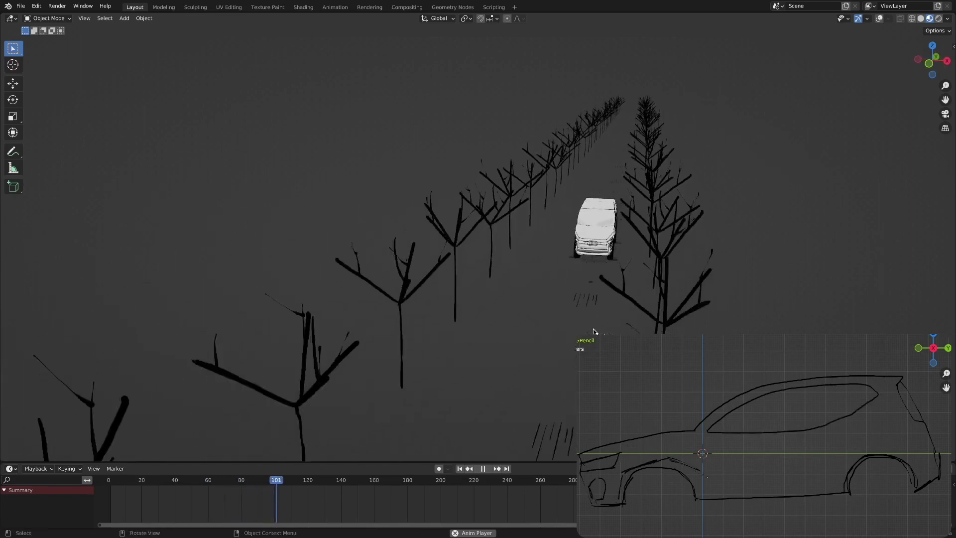
Grab and reposition the camera several times until it sits behind the driving SUV
{"action": "key", "text": "g"}
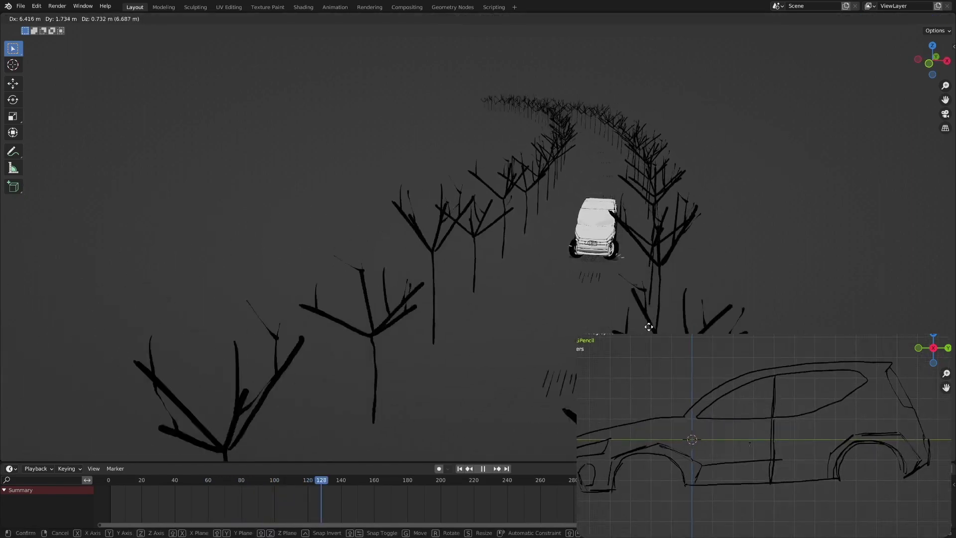
{"action": "left_click", "coordinate": [648, 326]}
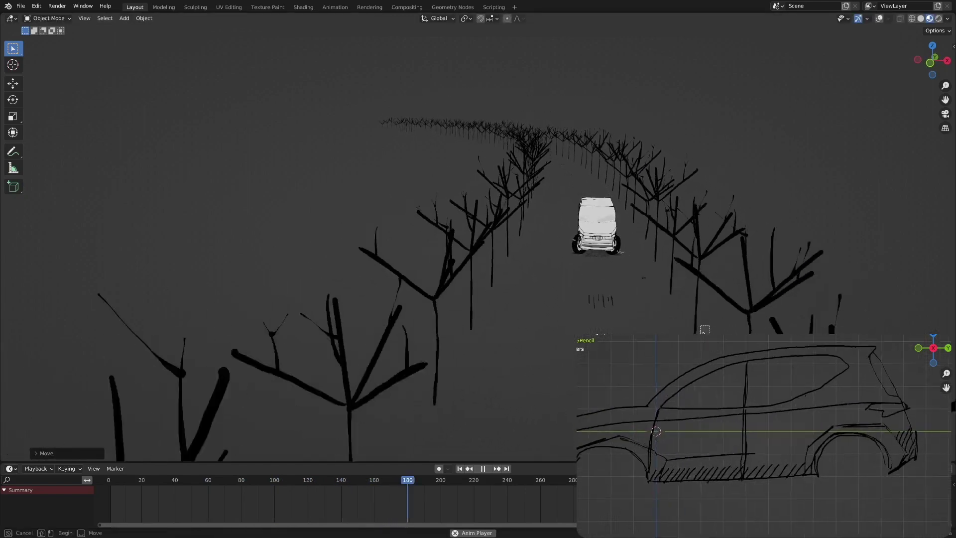
{"action": "key", "text": "g"}
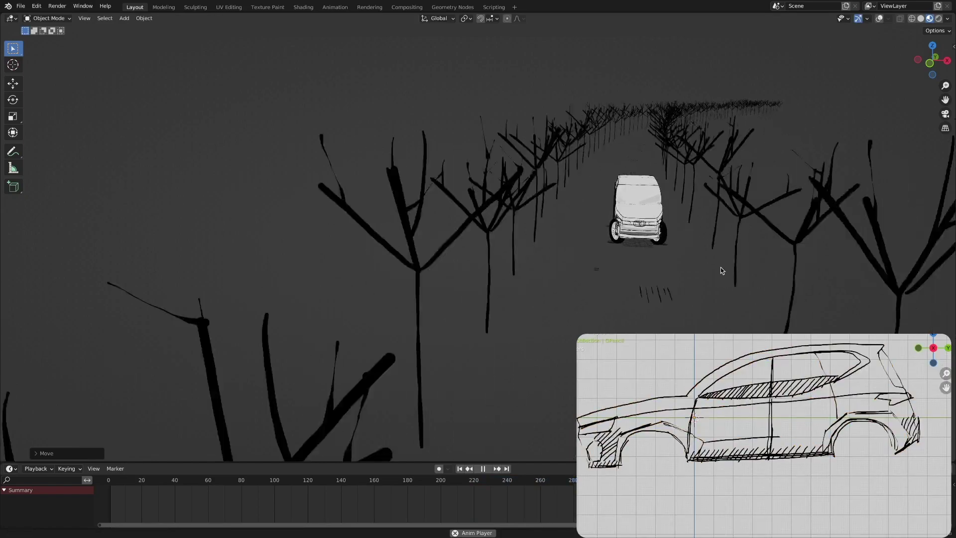
{"action": "key", "text": "g"}
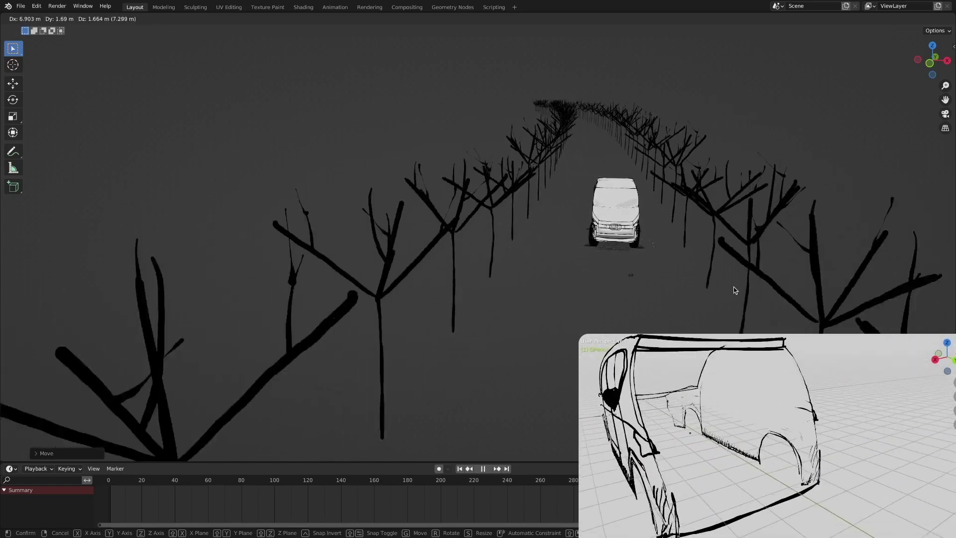
Confirm the camera placement, then clear its location with Alt+G for a side-on SUV view
{"action": "left_click", "coordinate": [752, 281]}
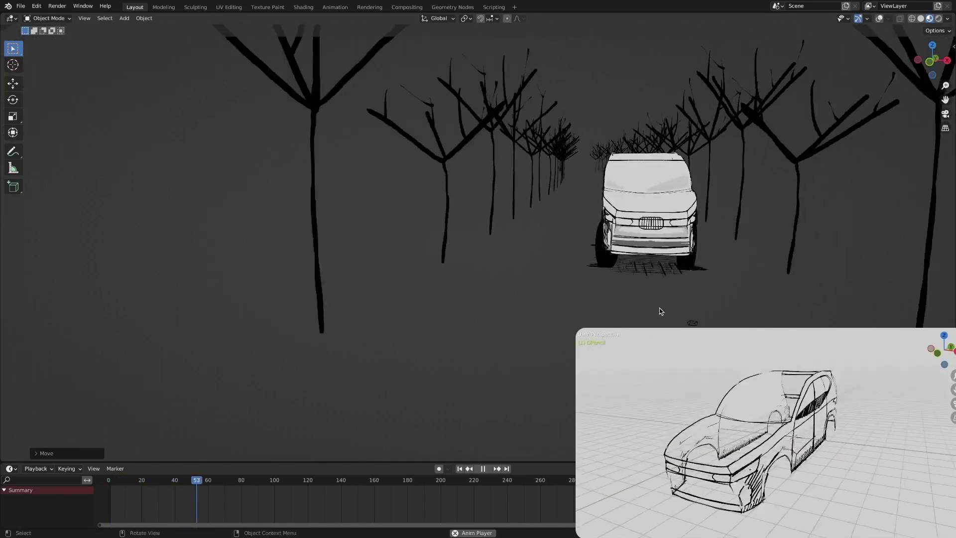
{"action": "key", "text": "alt+g"}
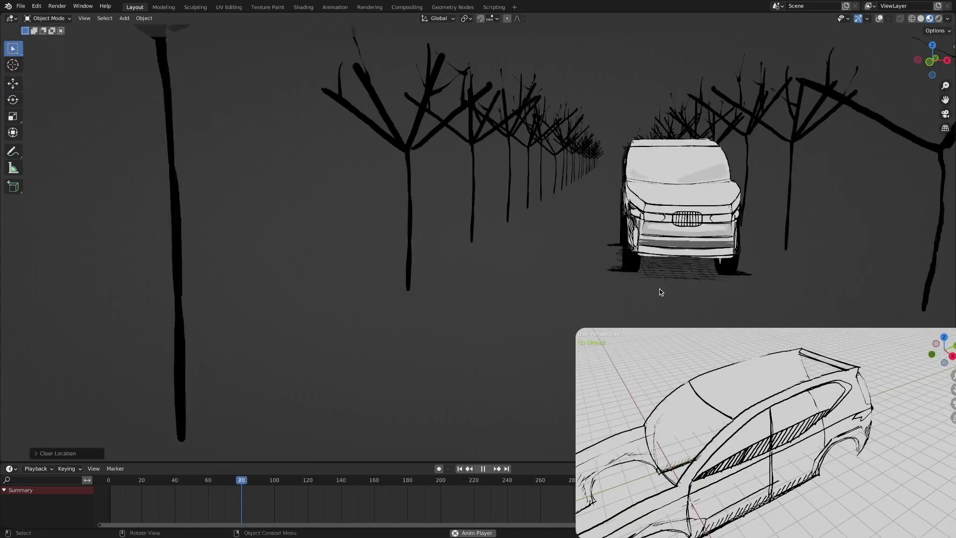